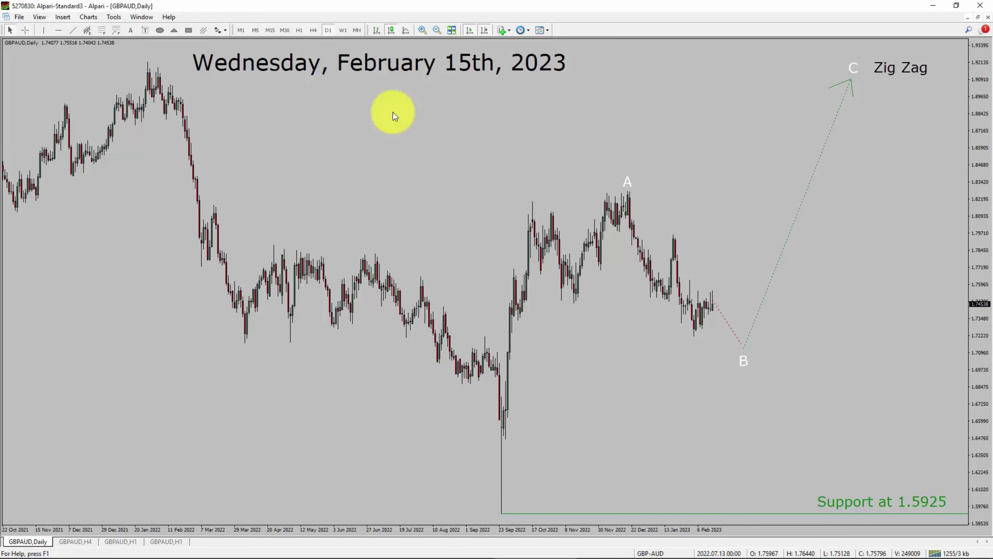
Read prices near the support line on the GBPAUD chart using the crosshair
left_click(393, 113)
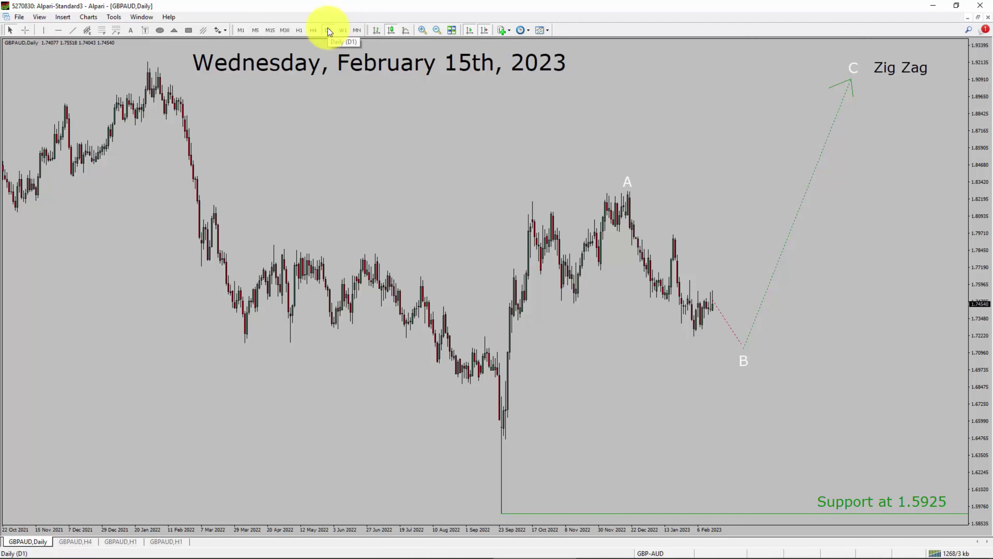
middle_click(942, 517)
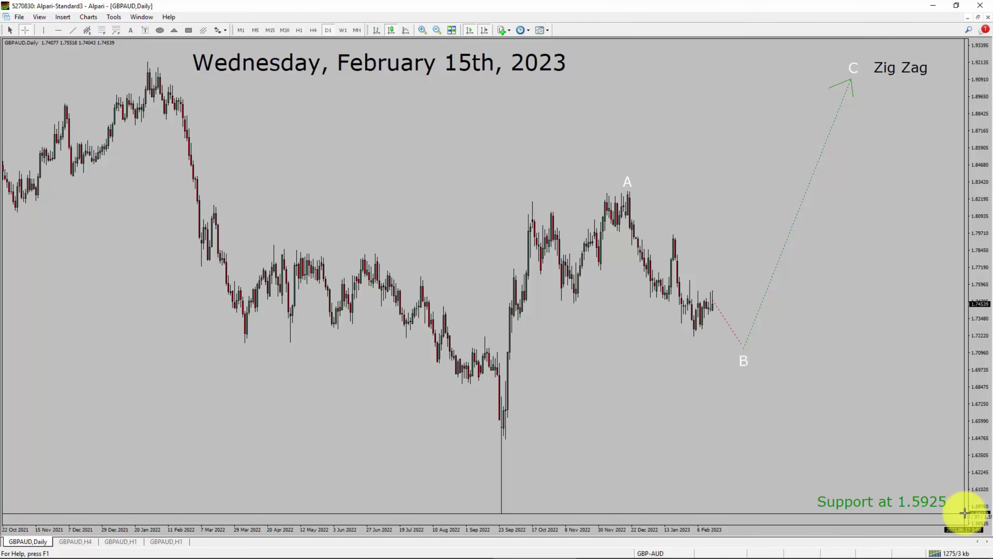
middle_click(965, 513)
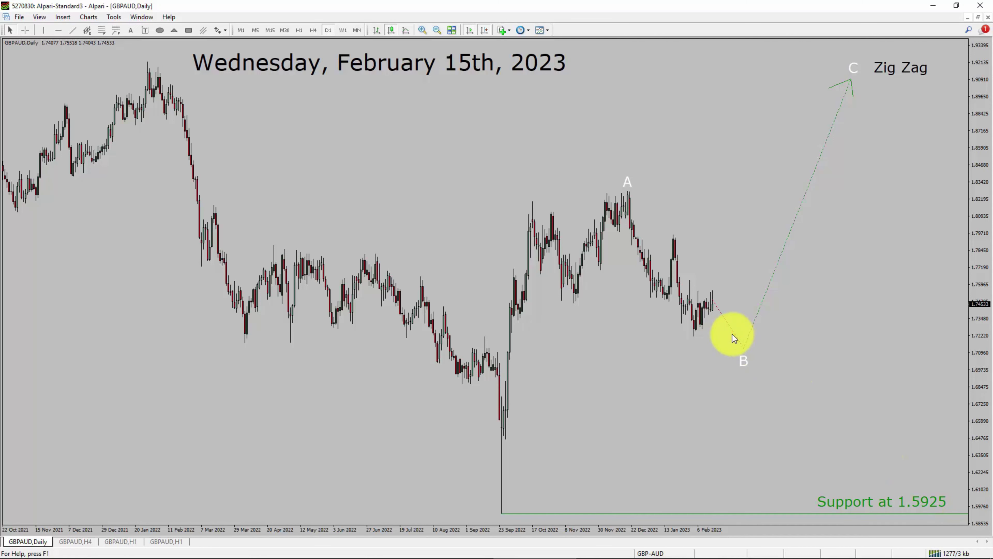
left_click(749, 362)
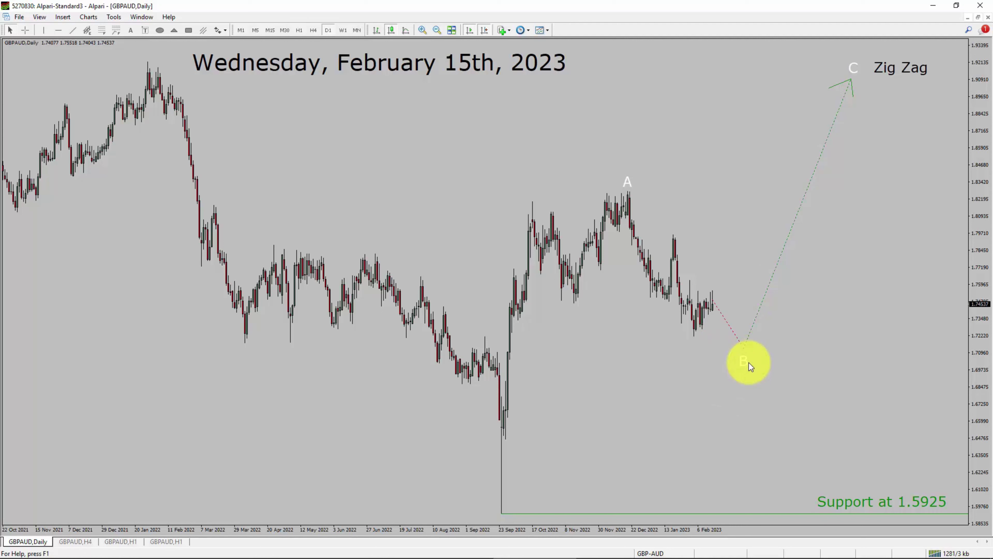
middle_click(868, 83)
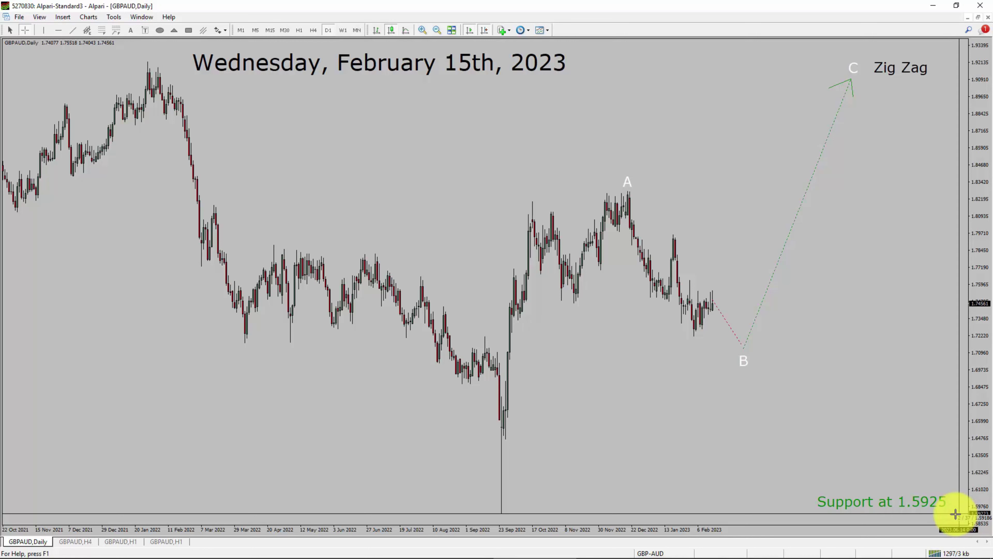
left_click(954, 514)
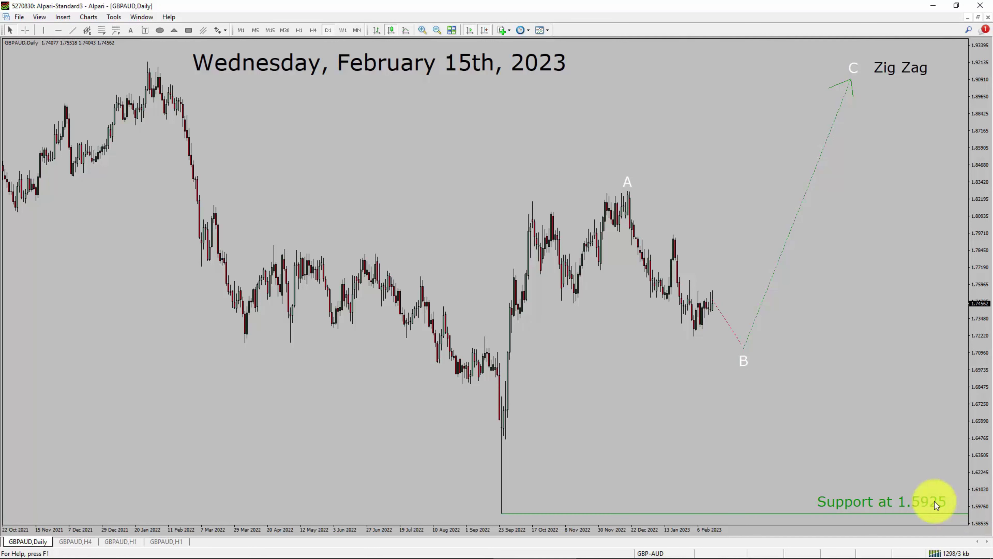
Move from the GBPAUD H4 chart to the annotated H1 chart and check the 1.7625 resistance
left_click(75, 541)
left_click(602, 201)
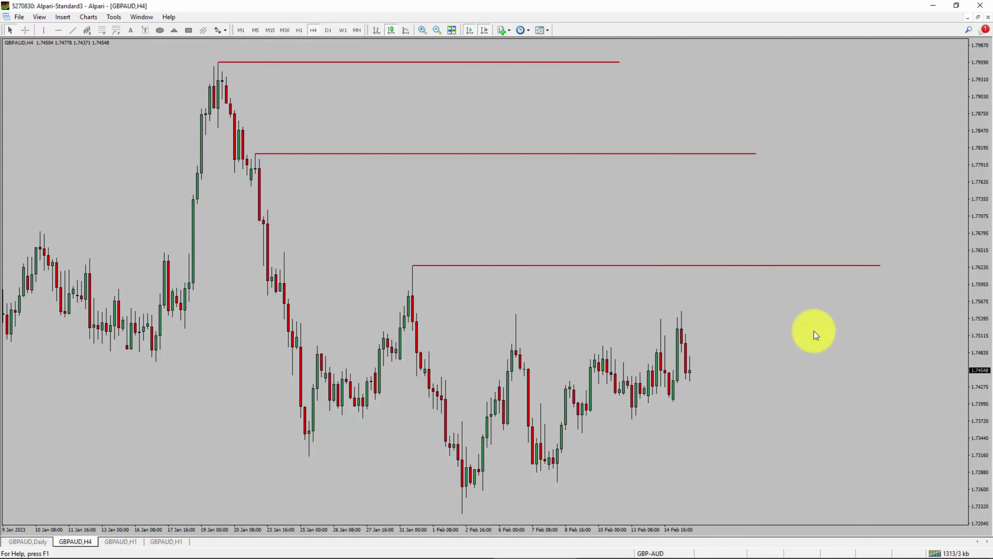
left_click(120, 541)
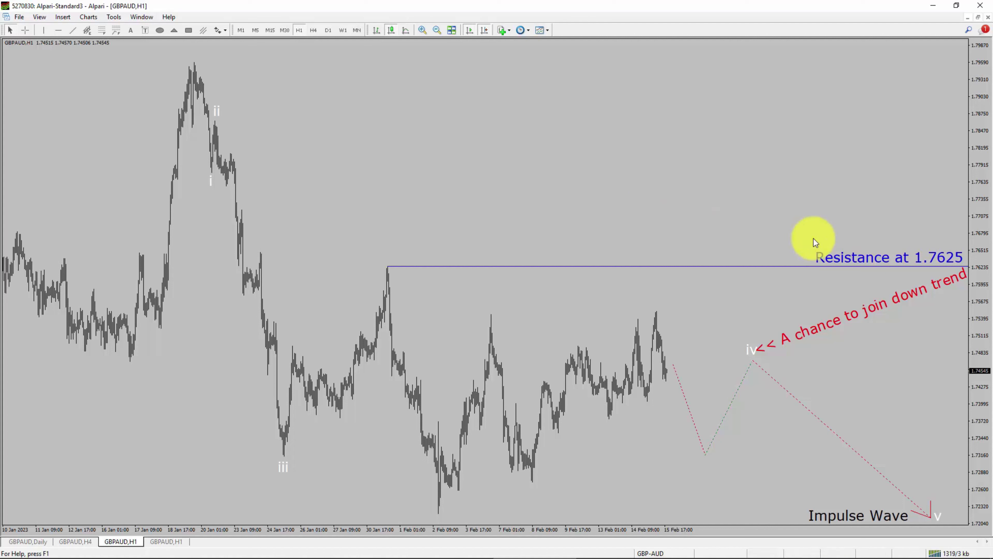
middle_click(886, 277)
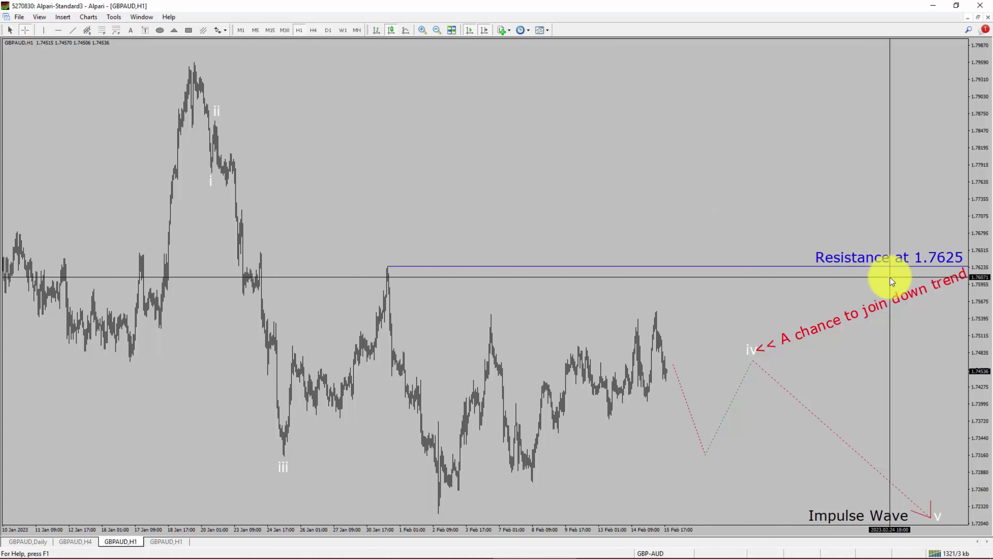
left_click(966, 266)
left_click(754, 361)
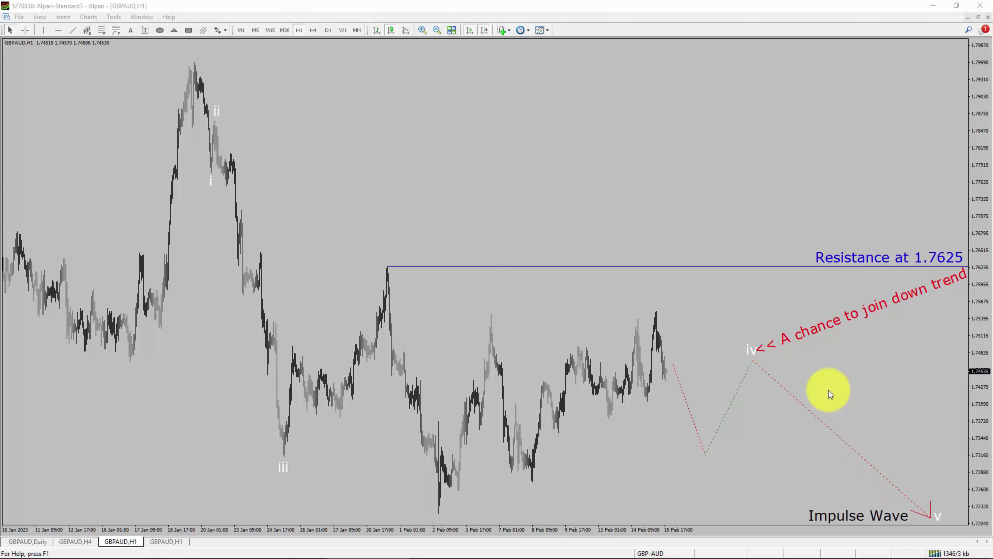
left_click(774, 368)
left_click(774, 368)
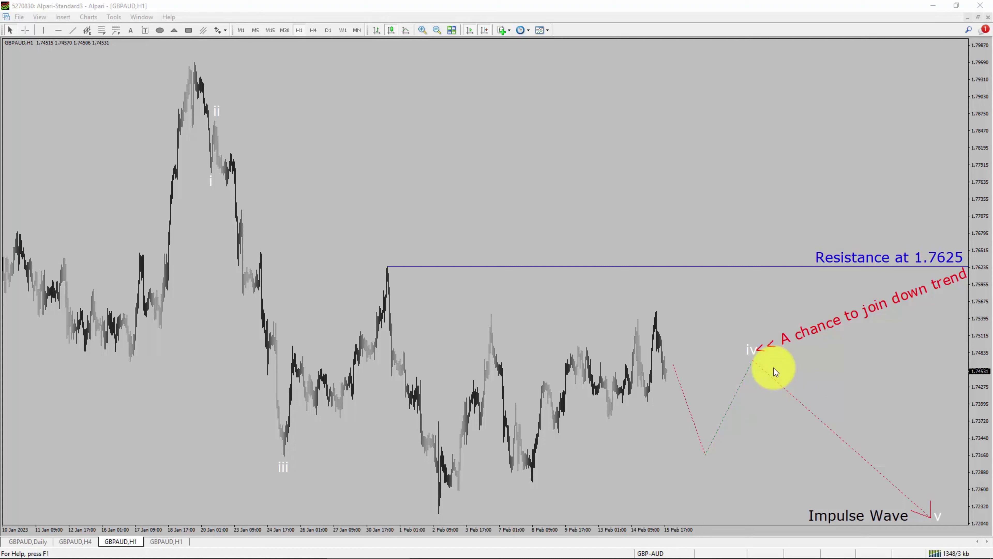
middle_click(773, 368)
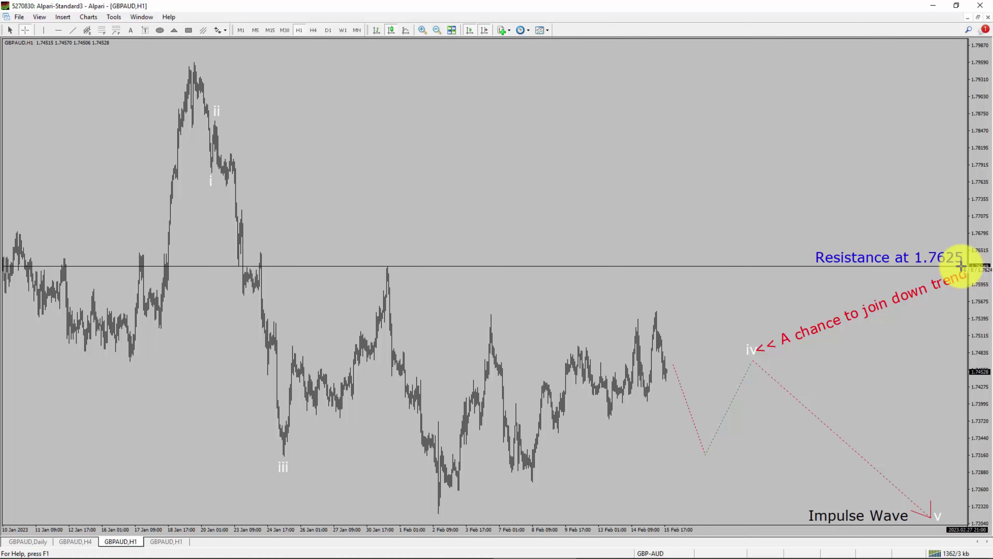
Switch to the other GBPAUD H1 chart with Fibonacci levels and the red 50% band
key("ctrl+Tab")
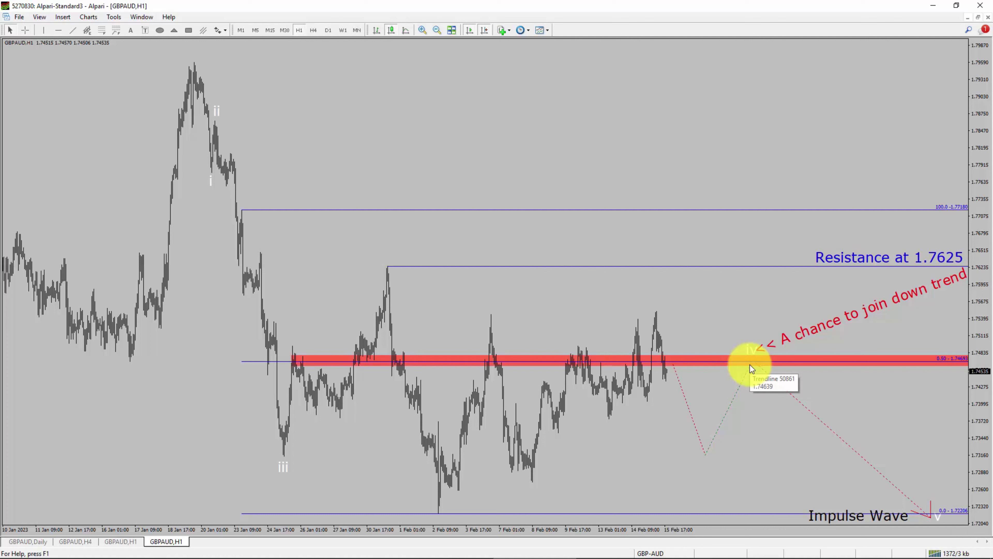
left_click(749, 368)
left_click(747, 368)
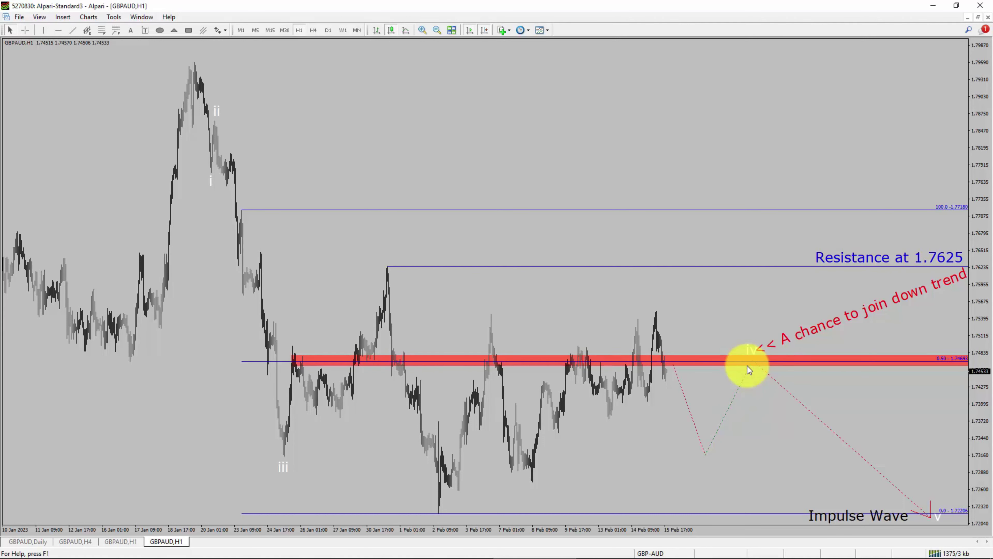
left_click(331, 358)
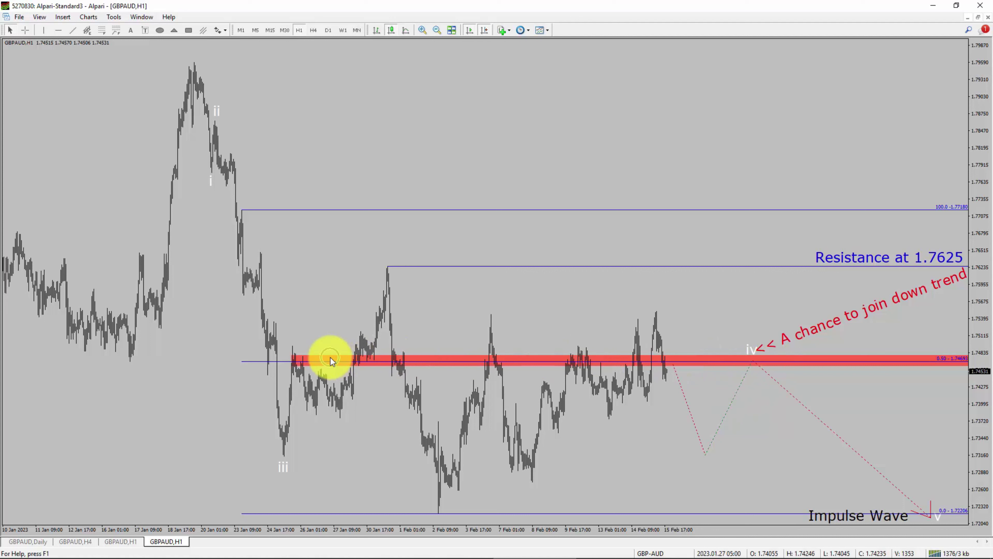
left_click(288, 358)
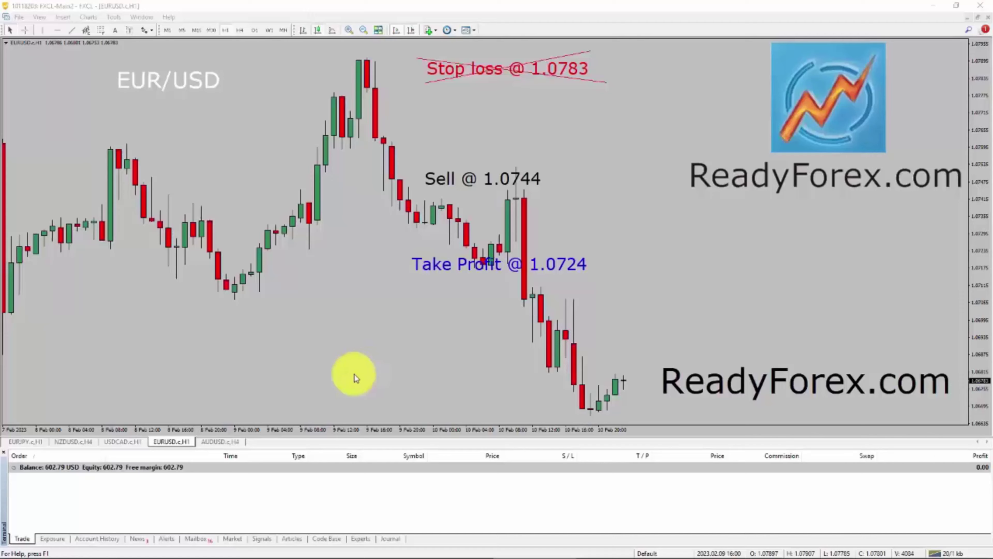
Review the Account History, including the eurusd.c sell trade, and save it as a Detailed Report
left_click(96, 540)
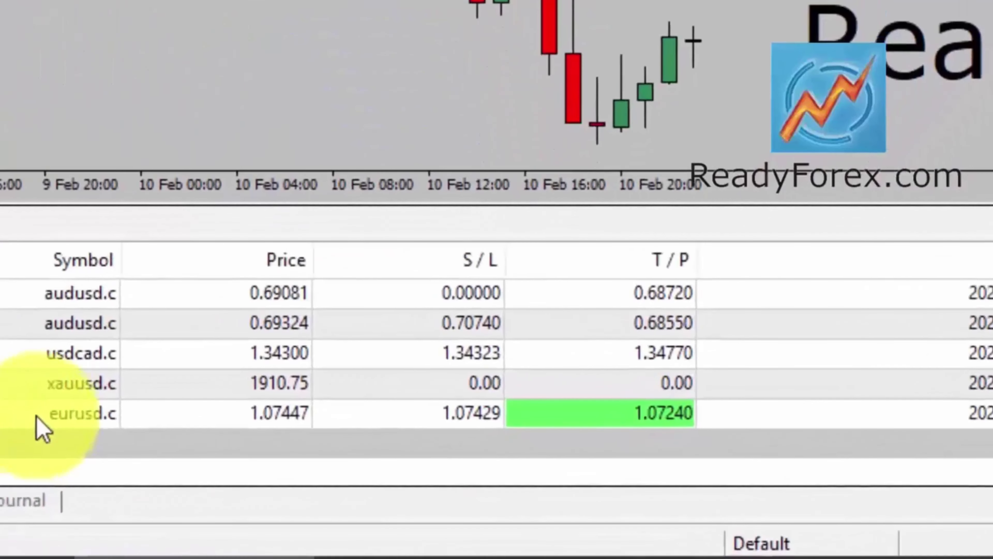
left_click(42, 424)
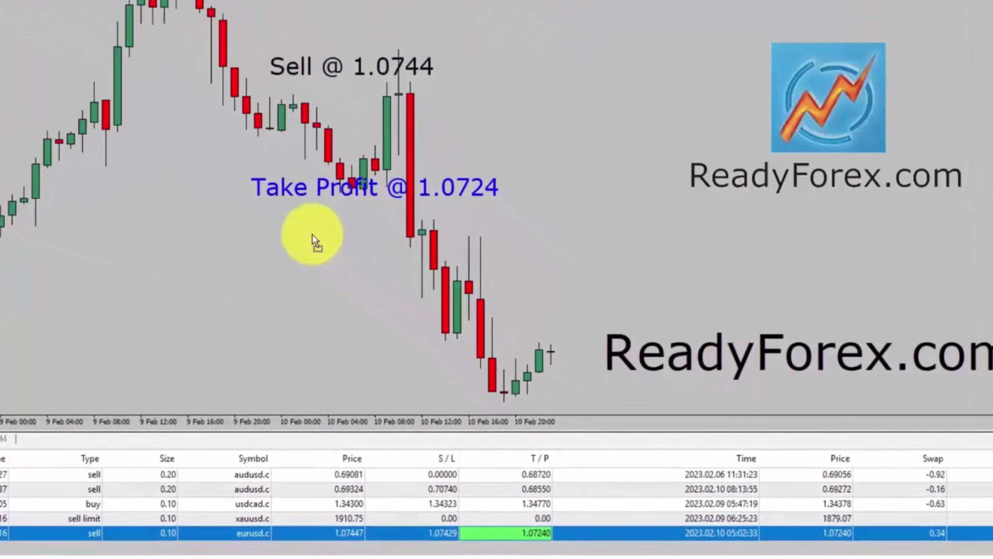
scroll(313, 244, "left", 1)
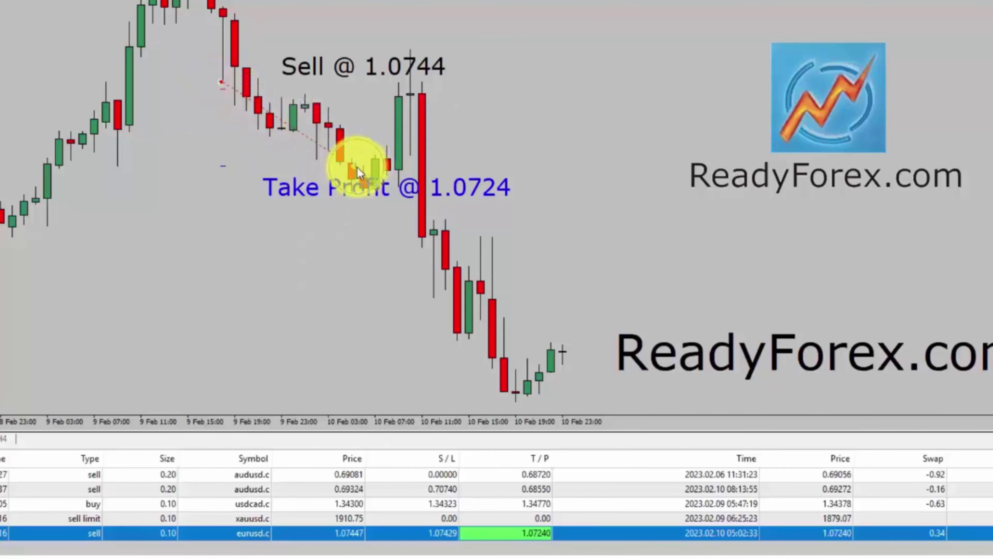
mouse_move(357, 167)
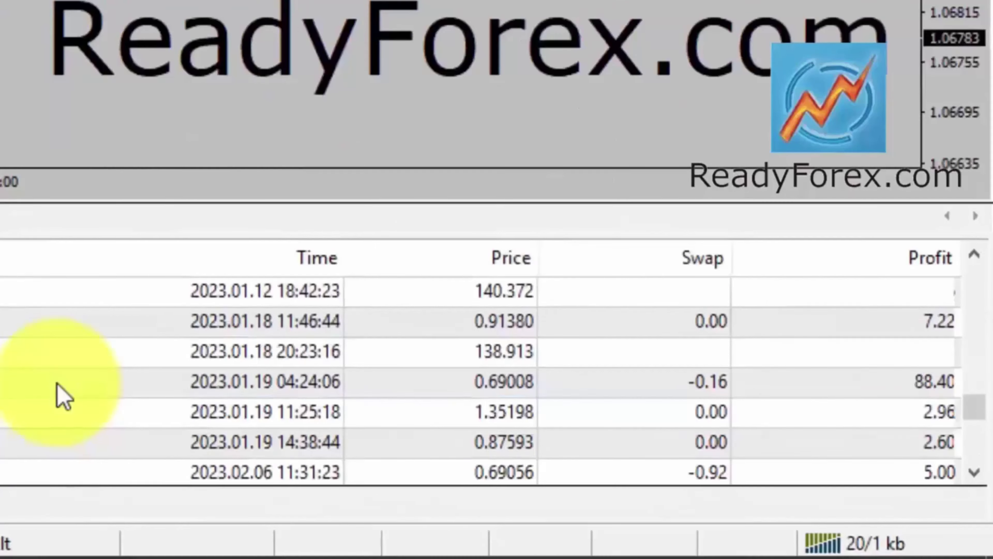
scroll(64, 397, "up", 8)
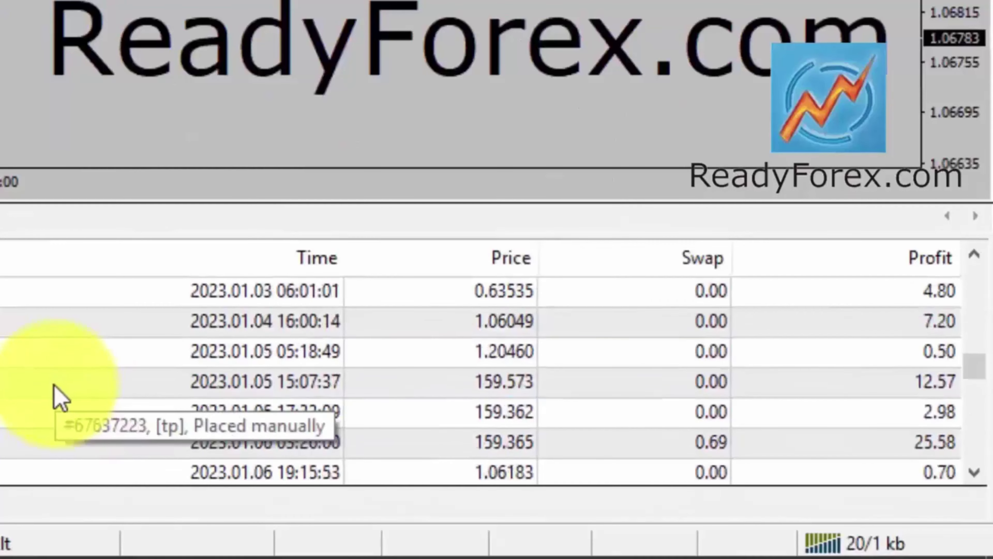
scroll(60, 397, "up", 3)
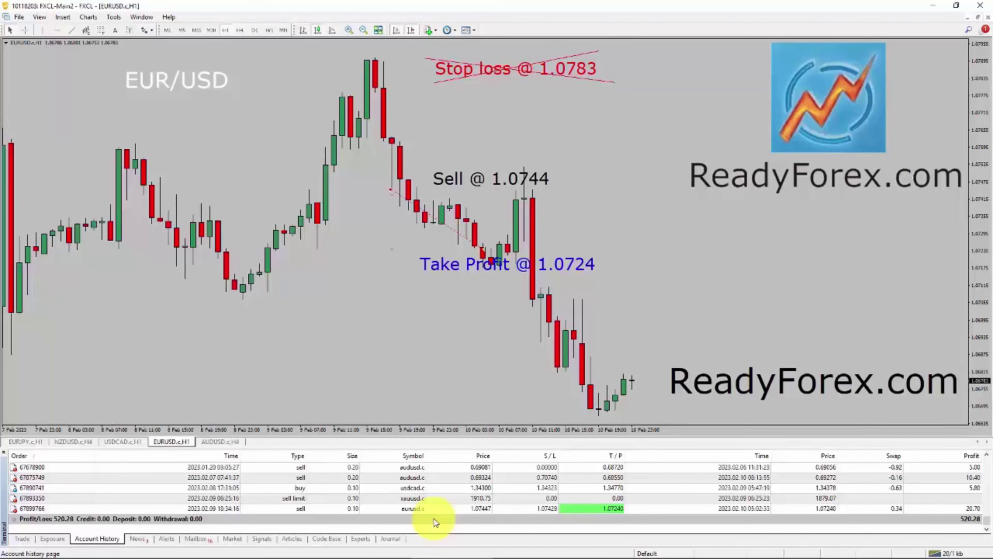
right_click(434, 520)
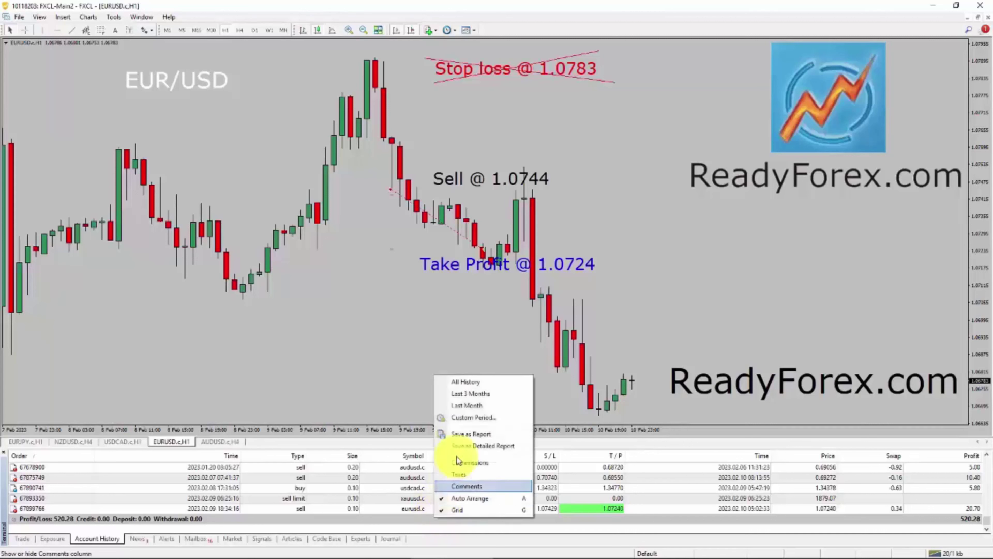
left_click(465, 447)
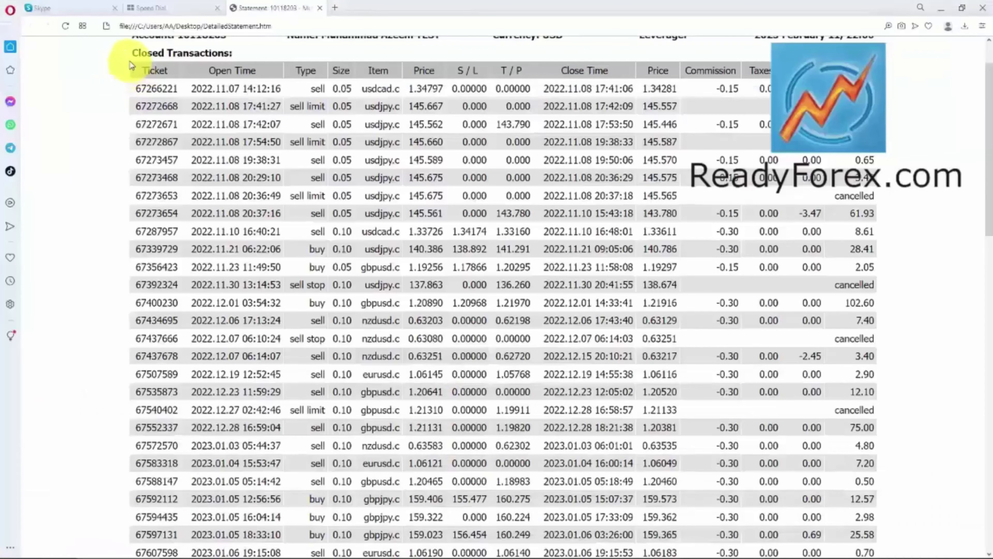
Highlight the Closed Transactions heading and 2022.11.07 open date, then scroll to the Summary
left_click_drag(140, 52, 233, 53)
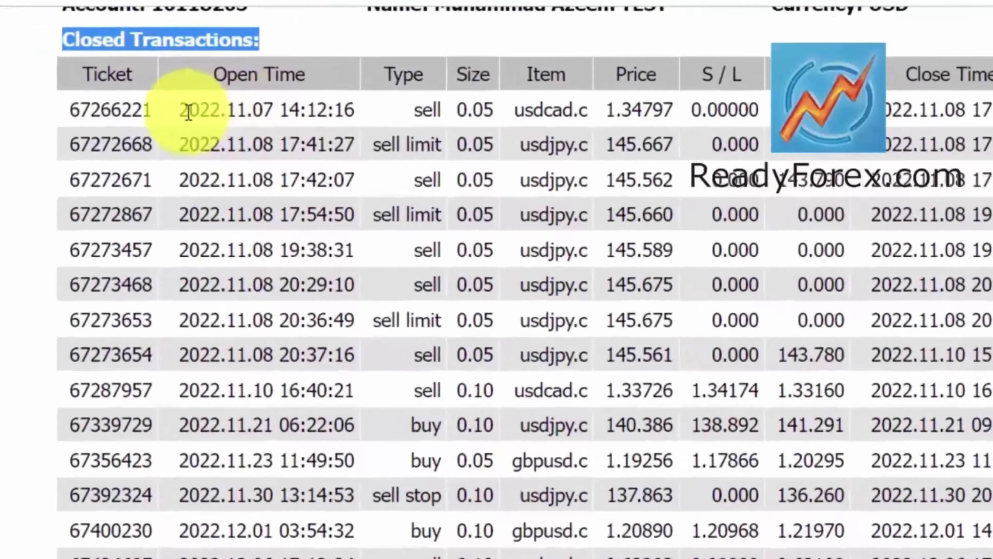
left_click_drag(191, 88, 212, 89)
left_click_drag(244, 123, 304, 123)
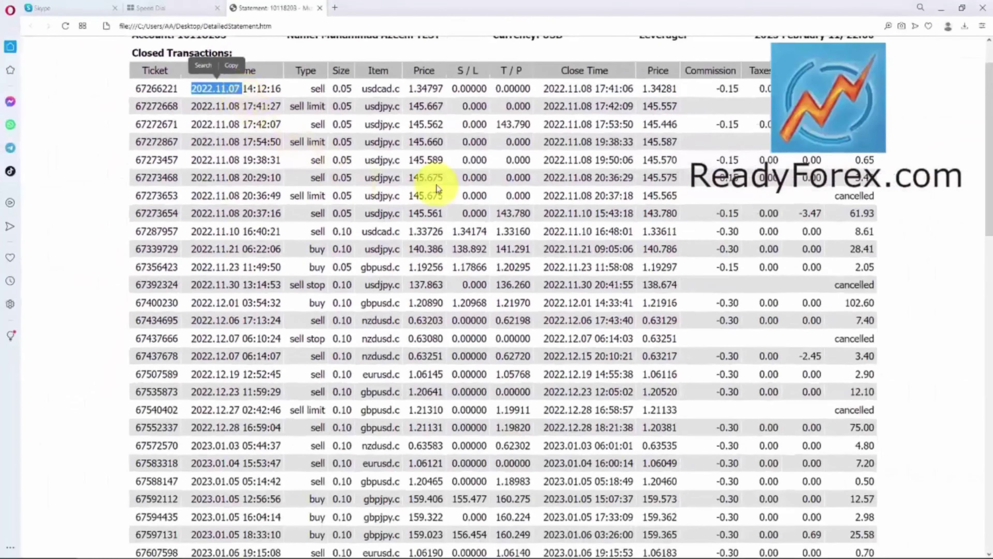
scroll(830, 388, "down", 10)
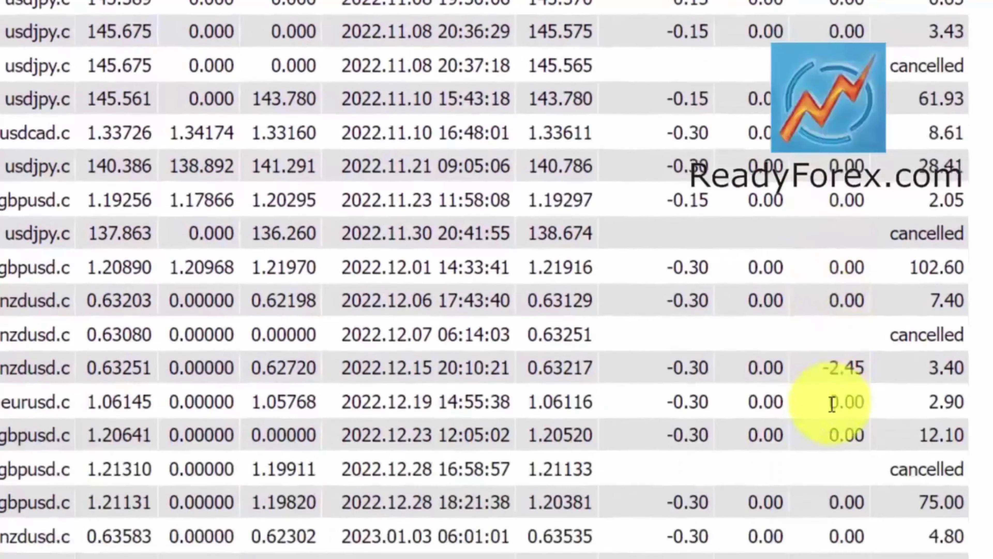
scroll(832, 406, "down", 10)
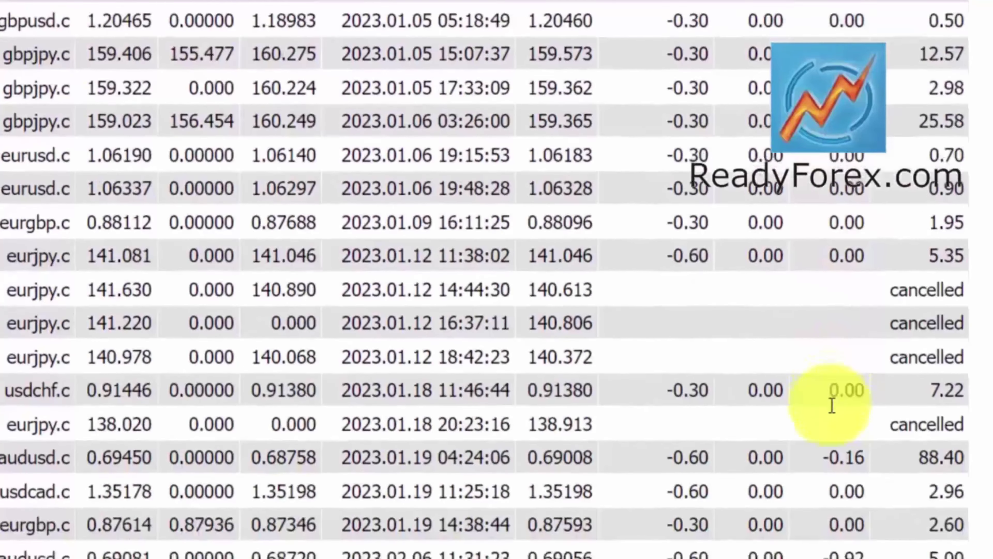
scroll(832, 405, "down", 8)
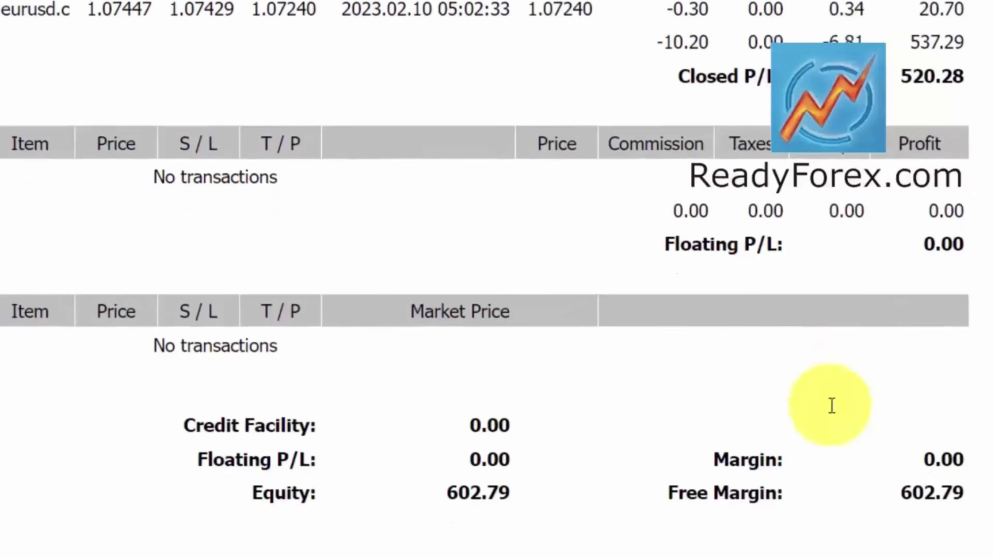
scroll(821, 362, "down", 3)
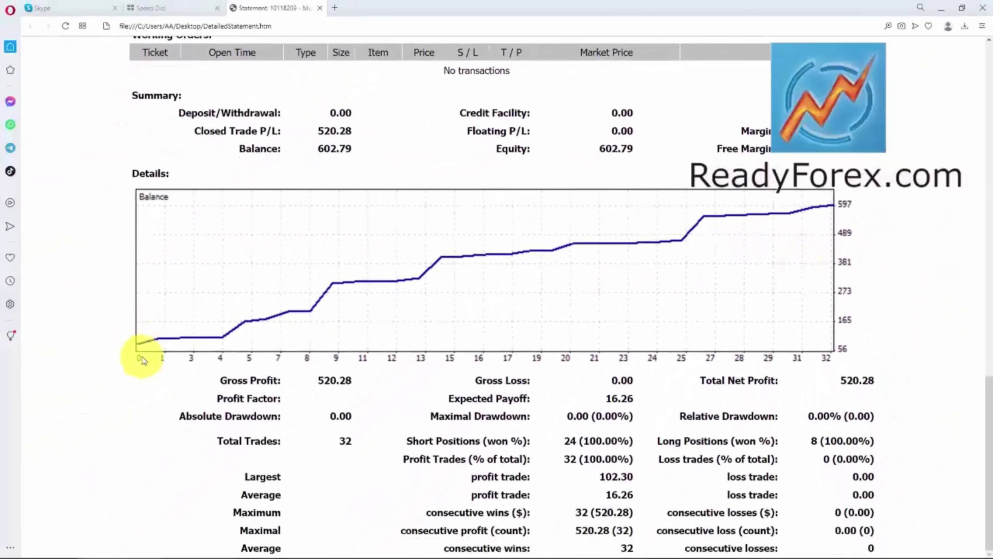
Highlight the Total Trades value of 32, then clear the selection
left_click_drag(222, 441, 358, 441)
left_click(360, 444)
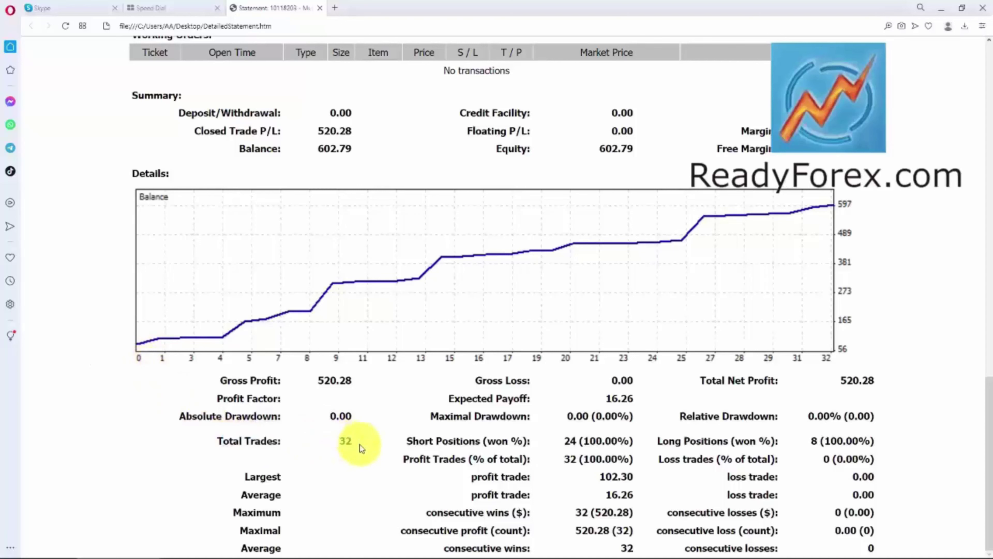